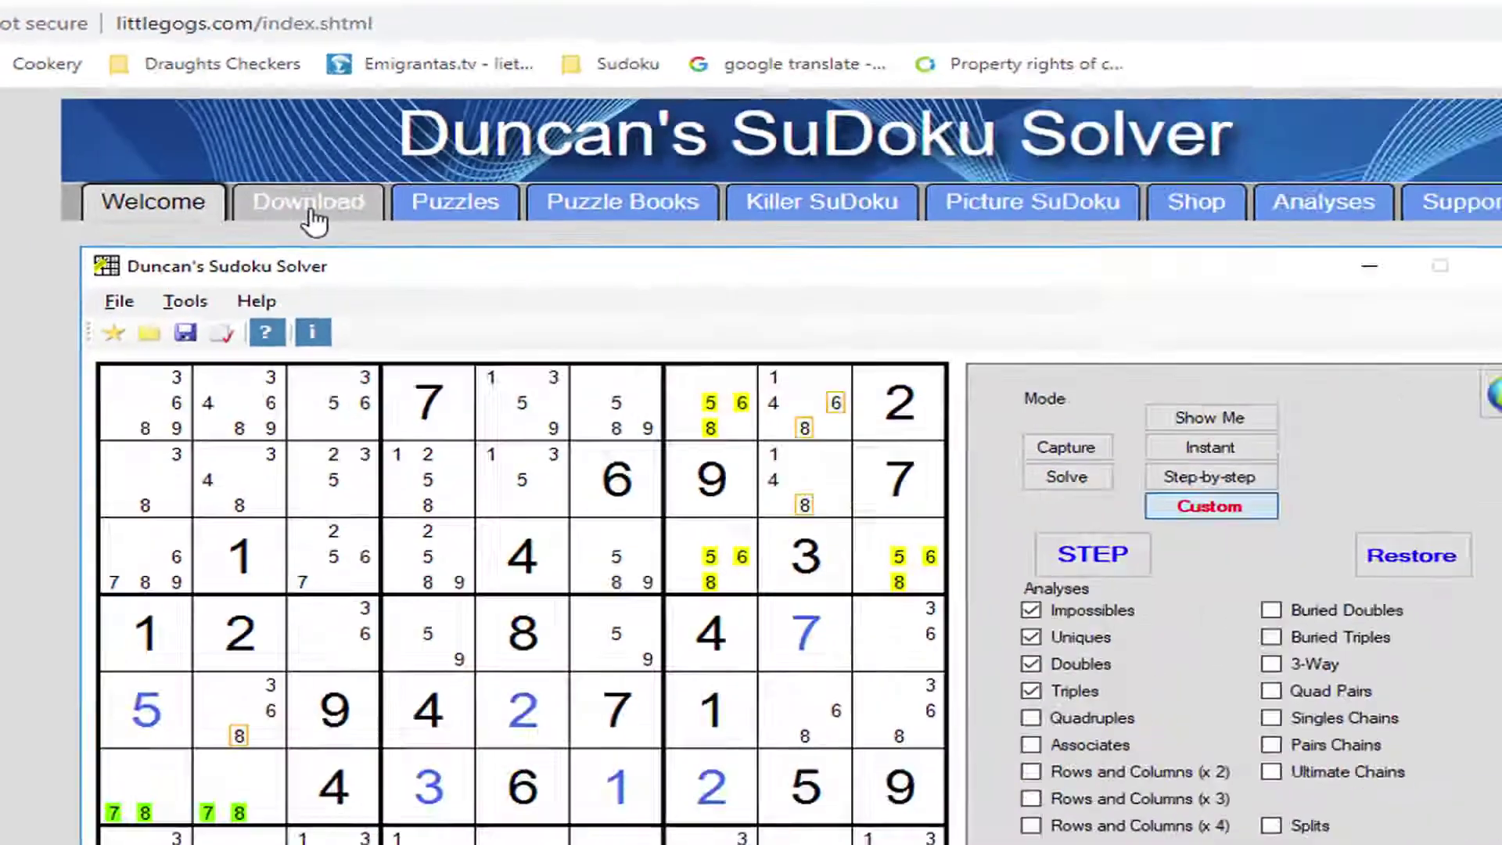
Step: Go from the solver's download page to its Analyses page for normal SuDokus
left_click(300, 209)
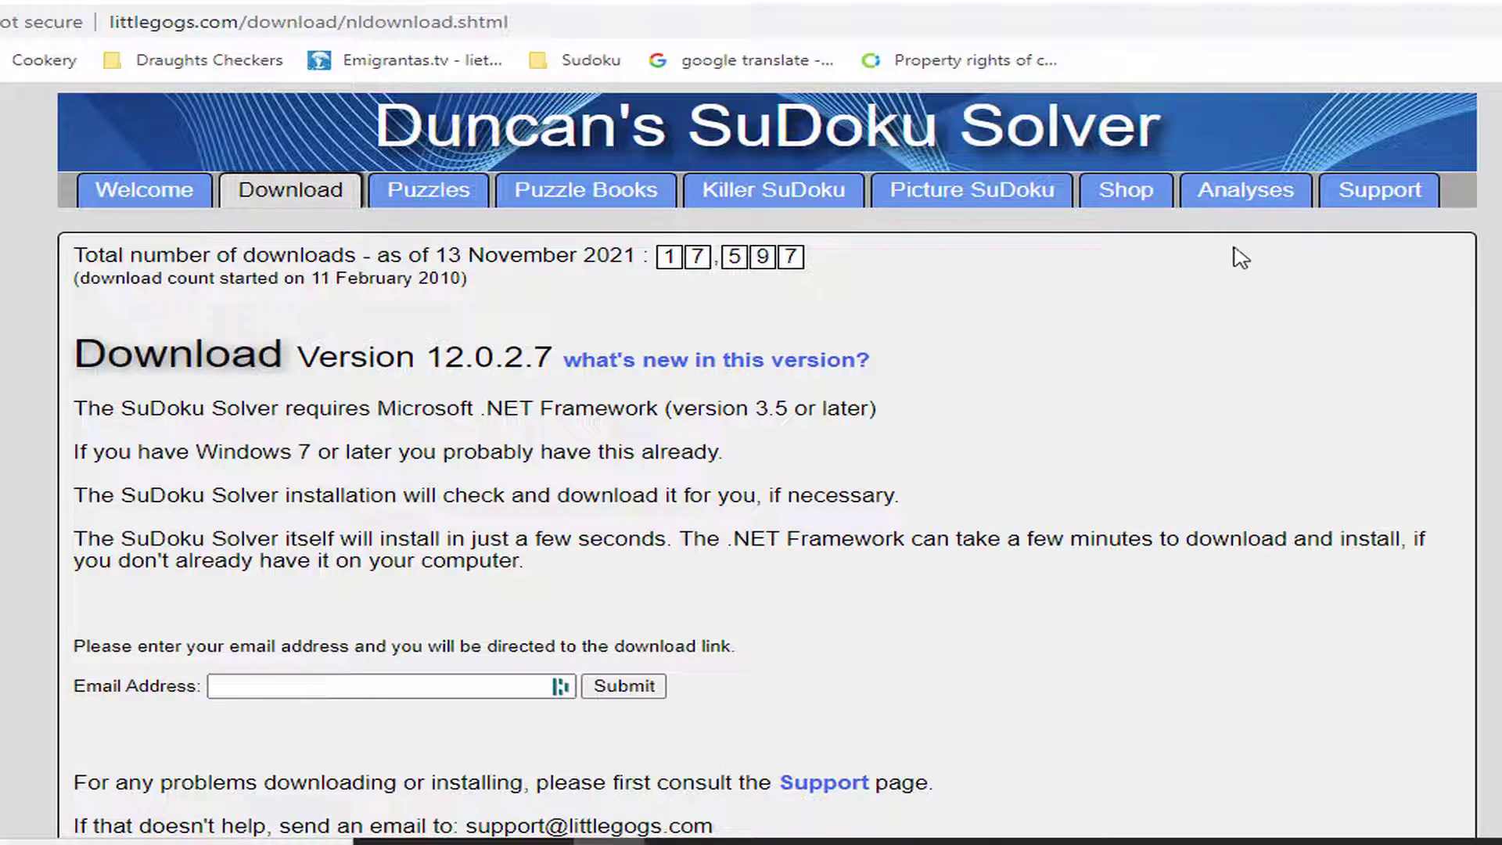
left_click(1256, 205)
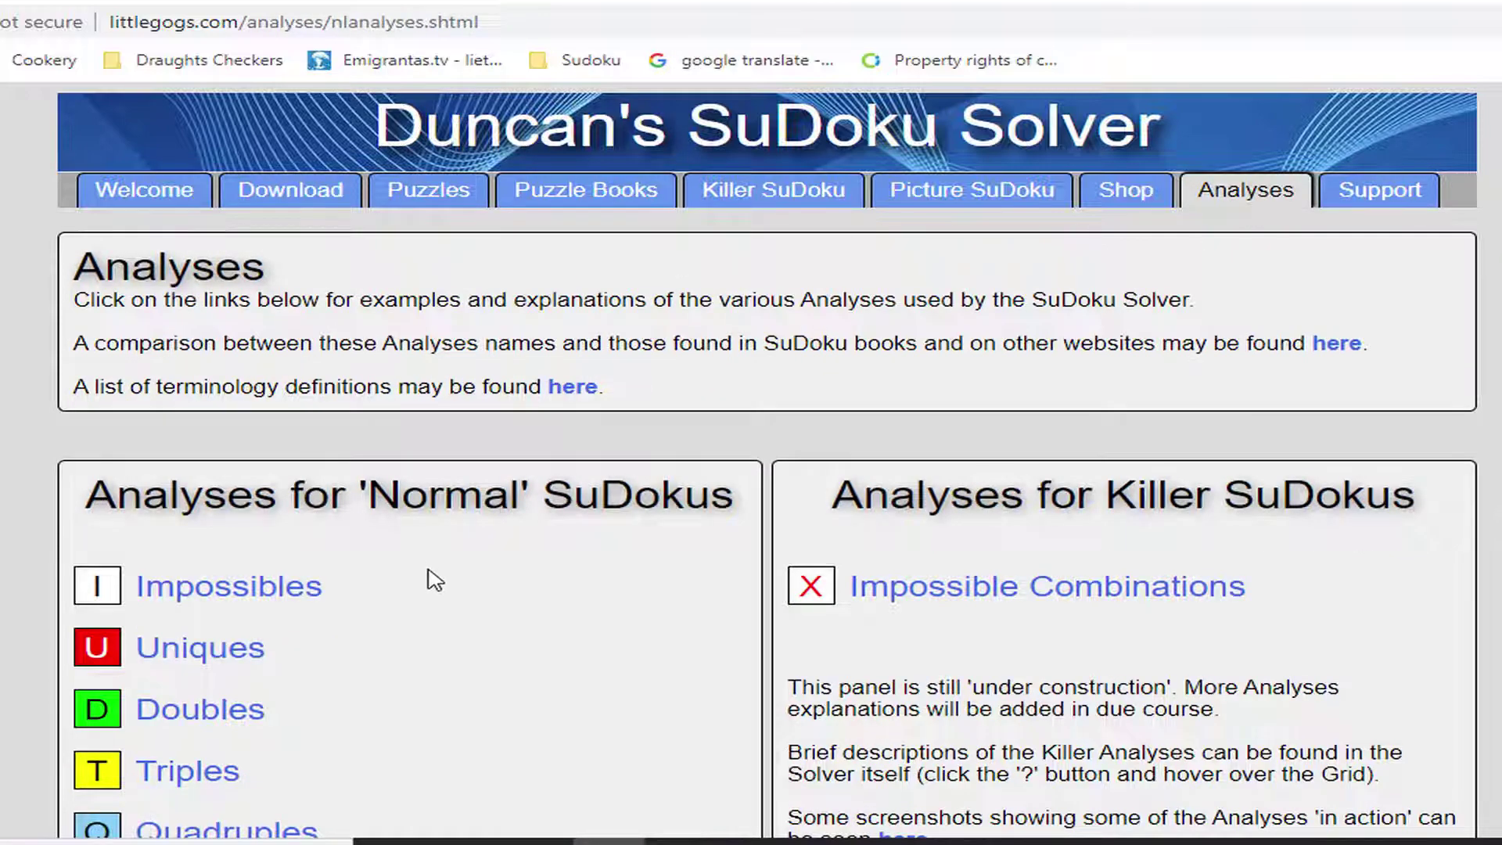
scroll(431, 578, "down", 1)
scroll(430, 579, "down", 2)
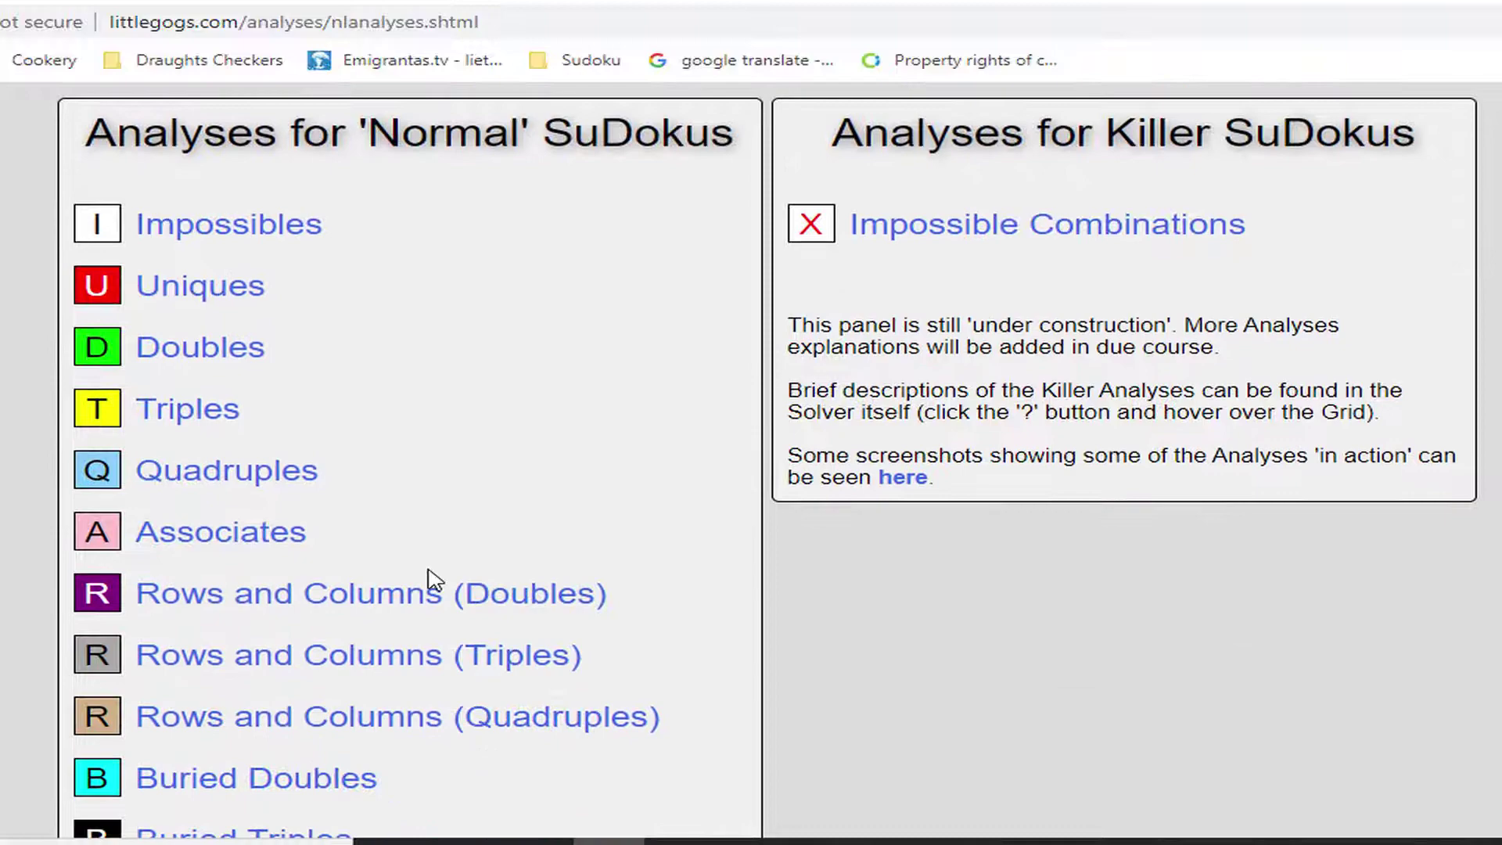
scroll(430, 578, "down", 1)
scroll(430, 577, "down", 2)
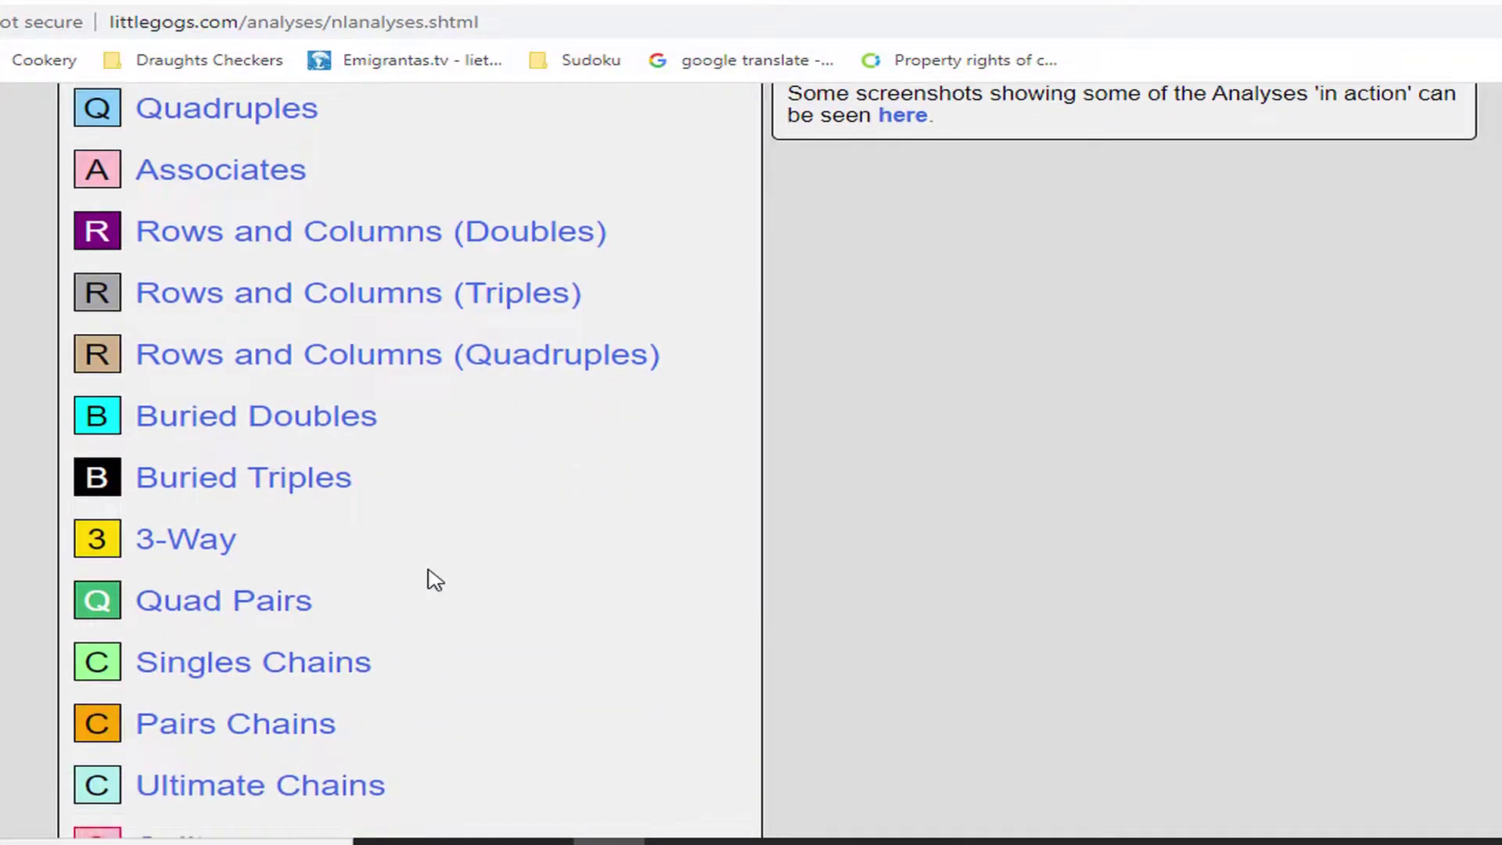
scroll(430, 577, "down", 2)
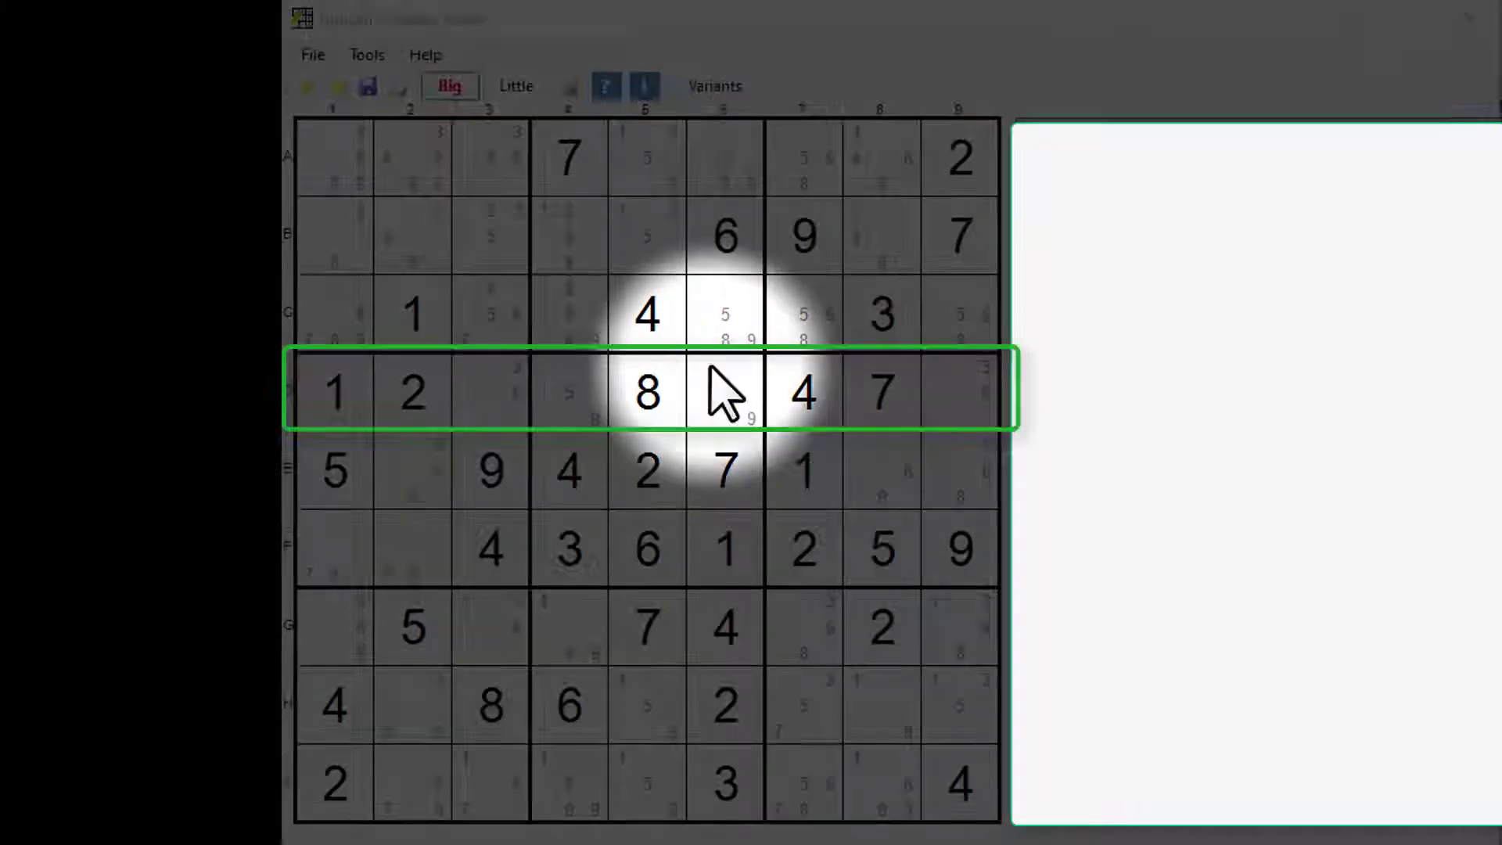
Step: In Little mode, remove candidate 5 from D3 and bold the 3-6 pair in D9 and D3
right_click(476, 403)
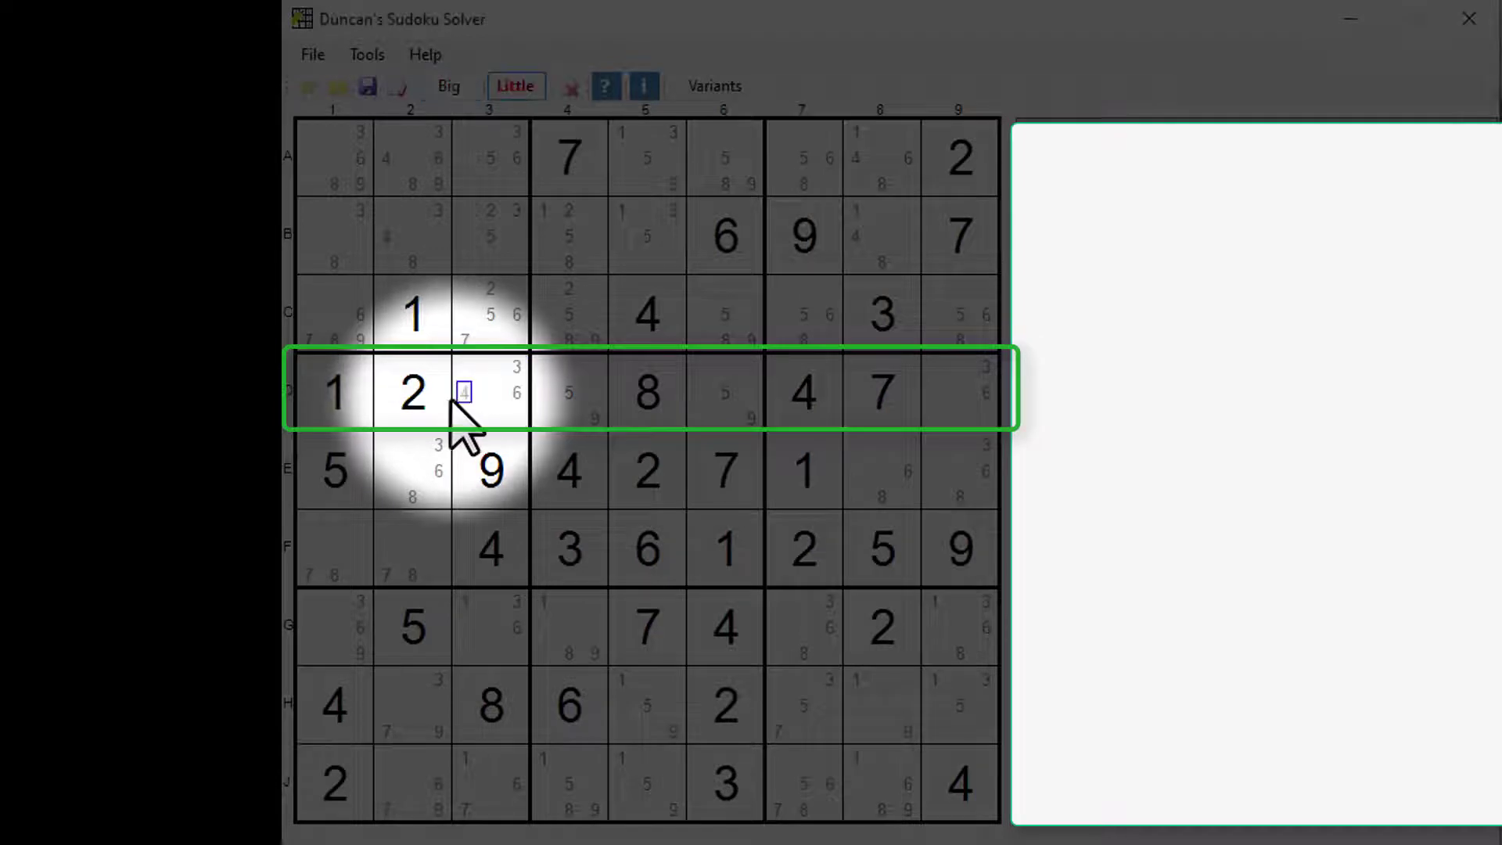
left_click(492, 396)
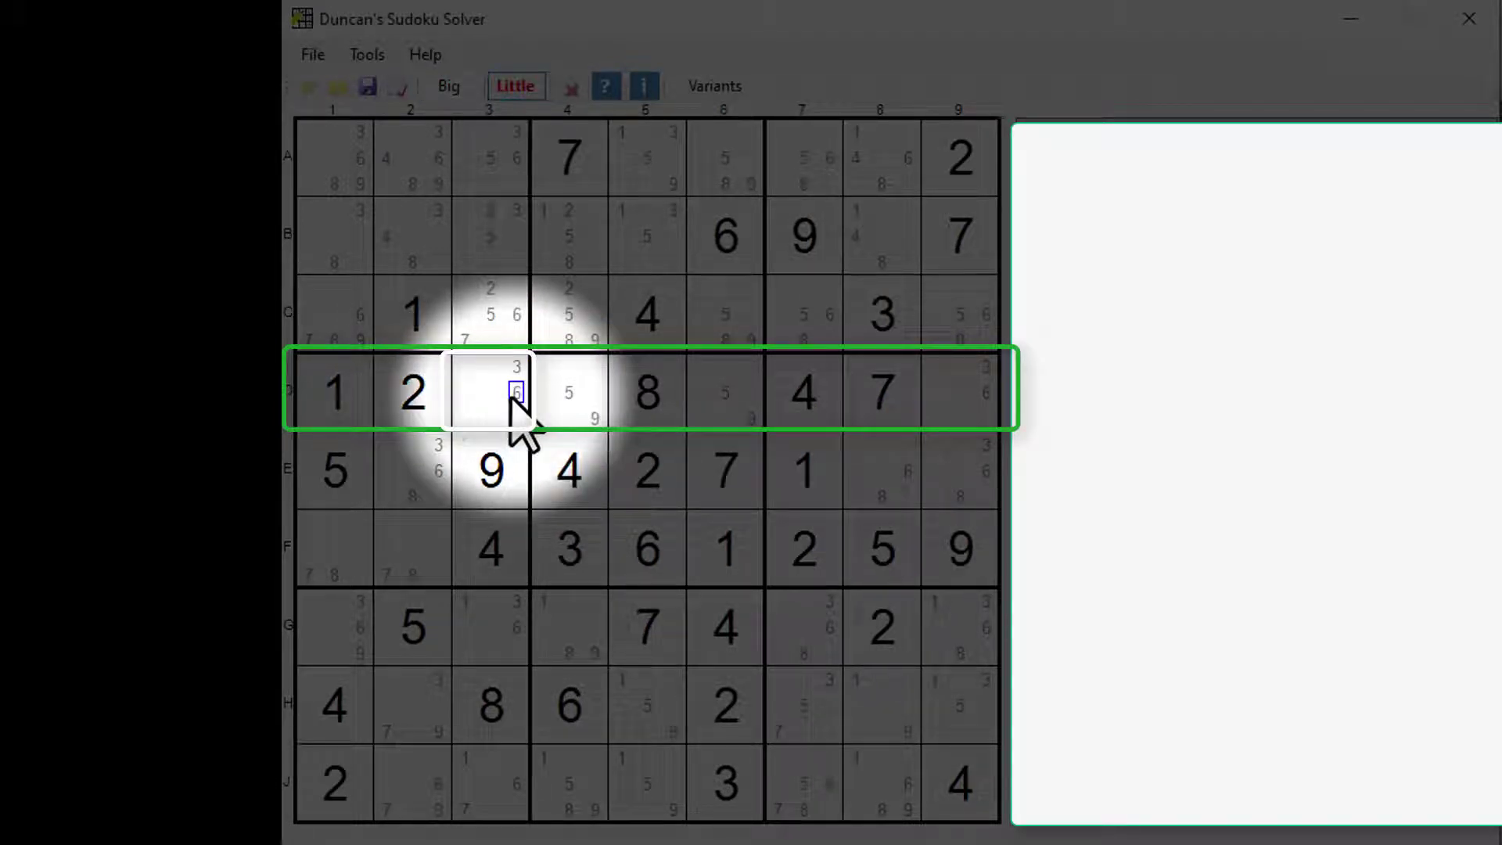
left_click(985, 394)
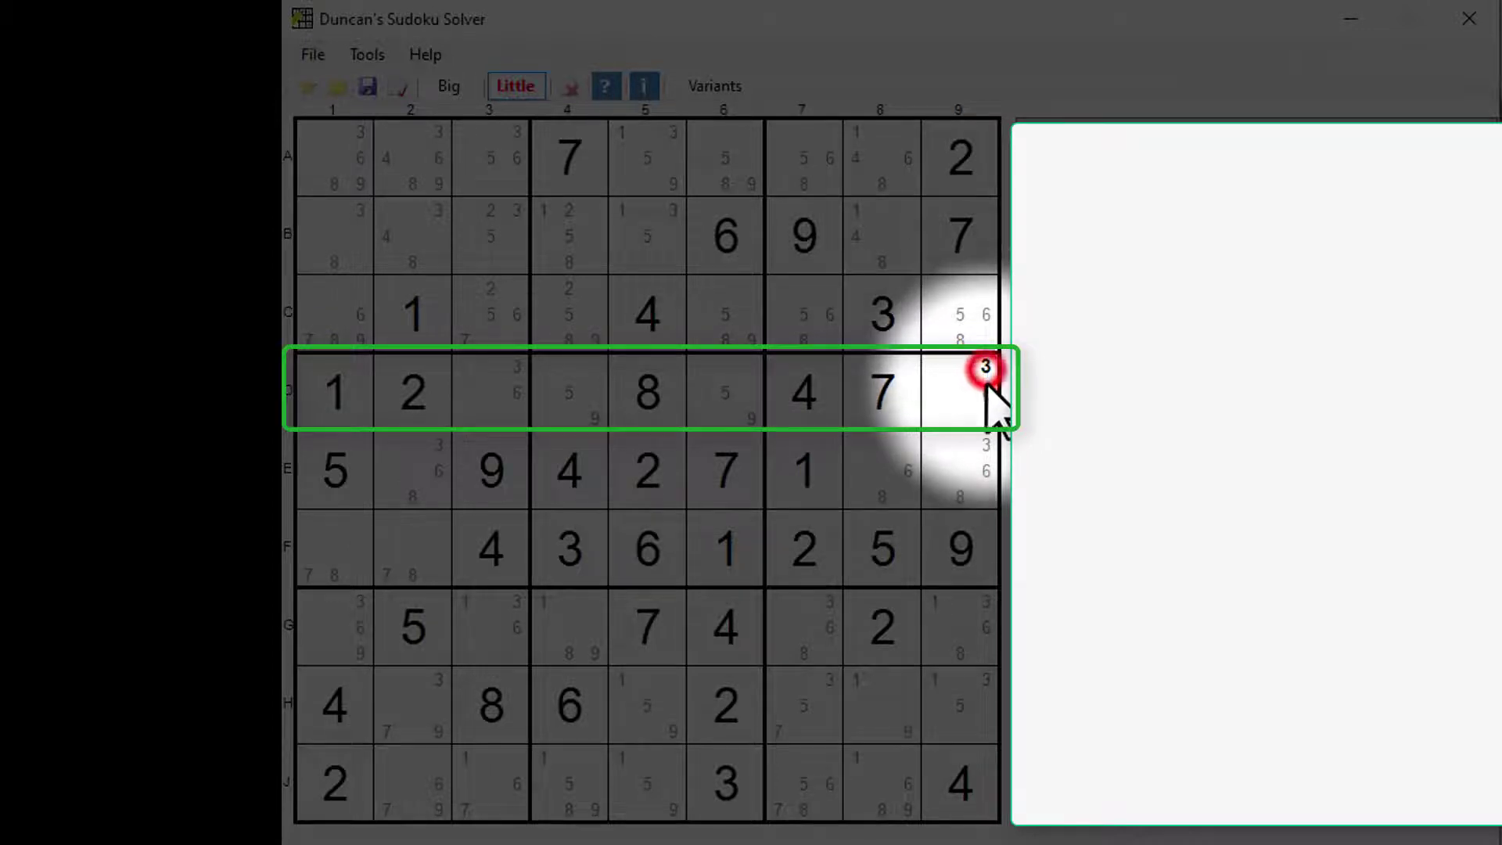
left_click(518, 391)
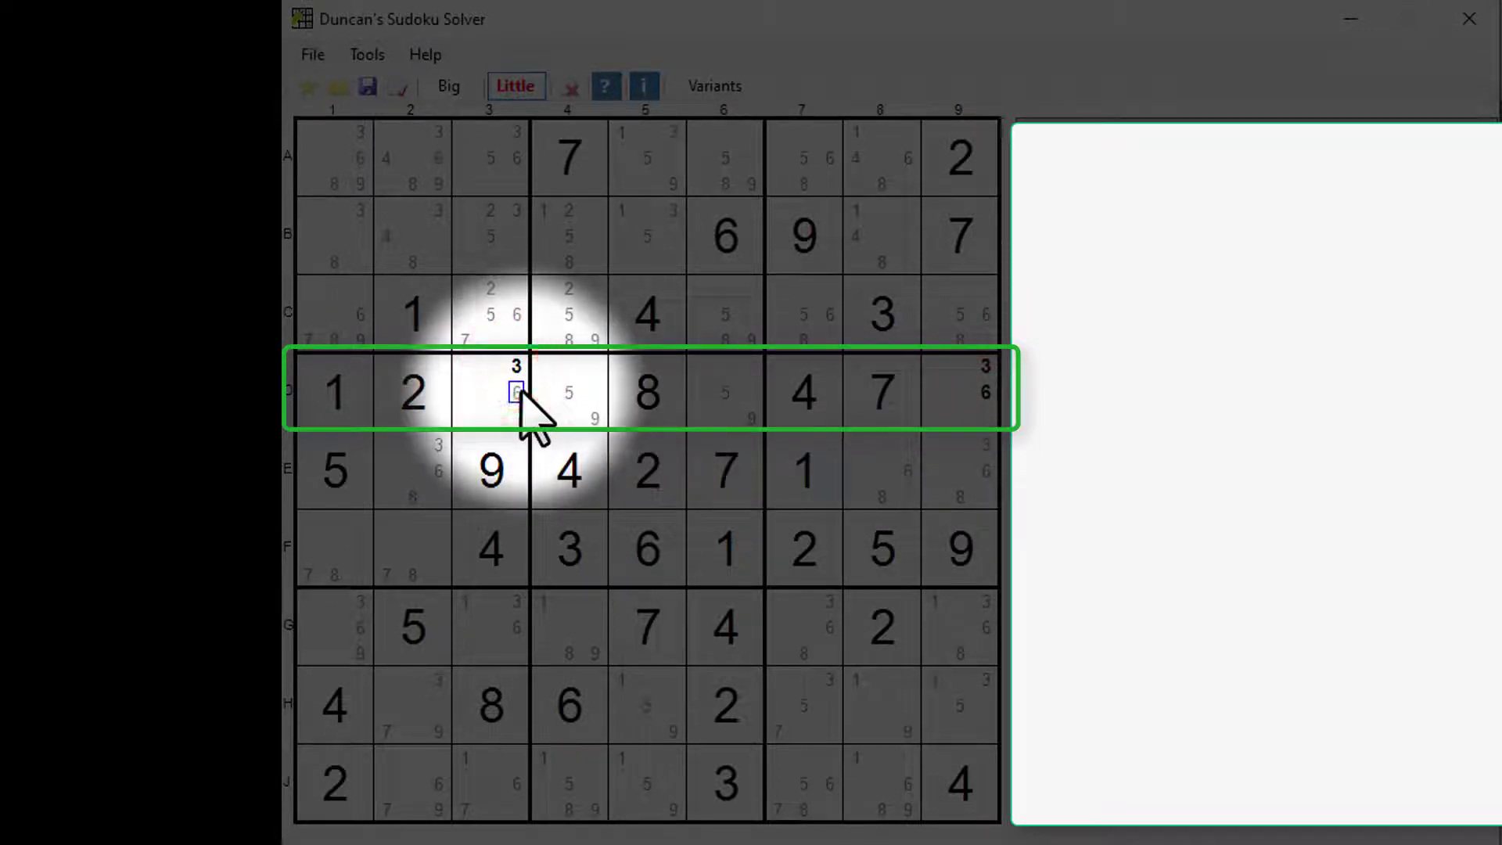
left_click(518, 392)
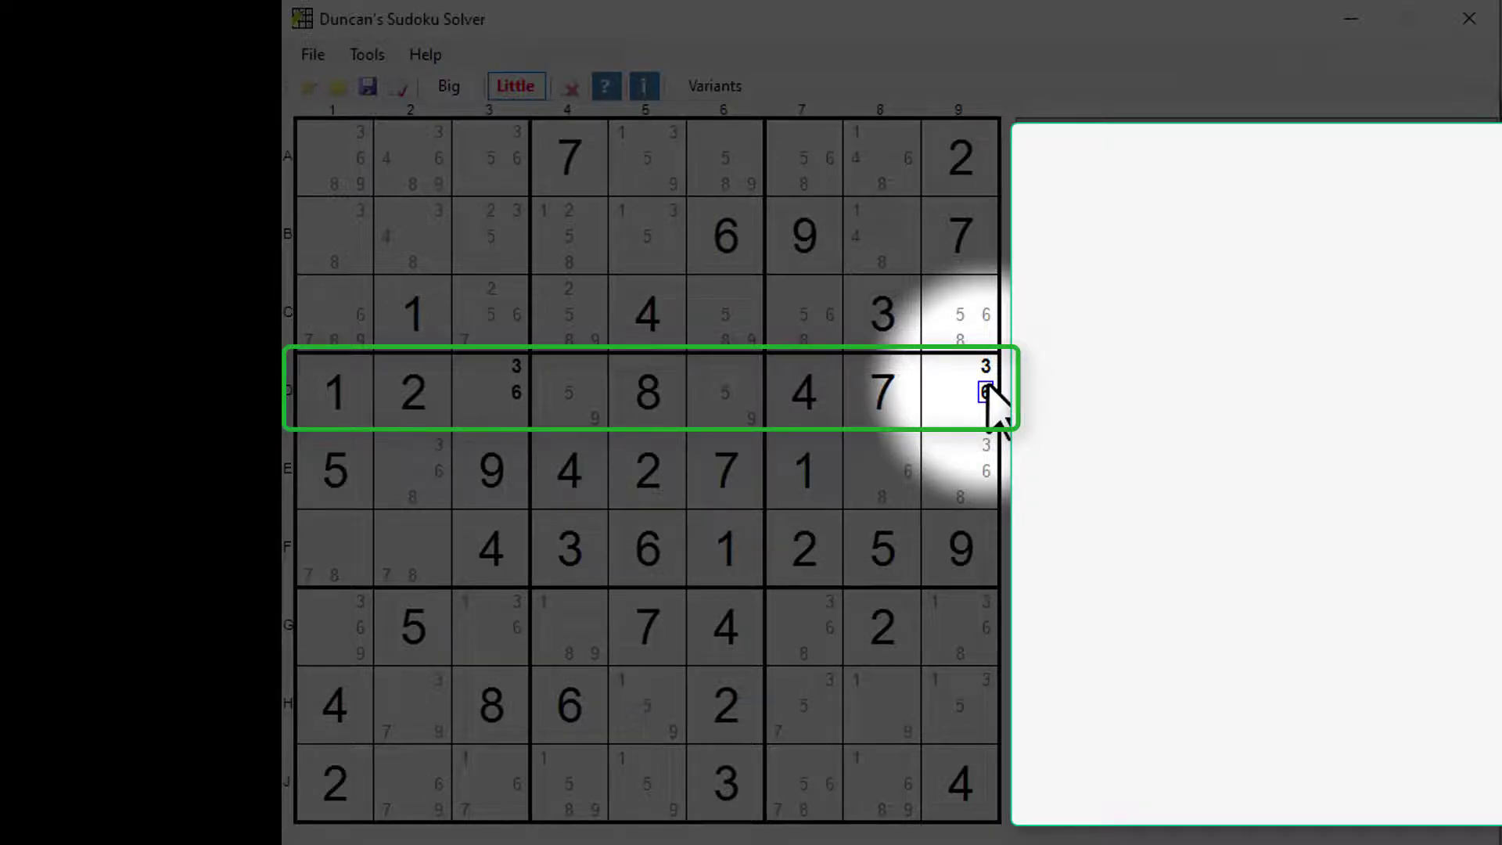
Step: Bold the 5-9 candidate pair in cells D4 and D6
left_click(589, 417)
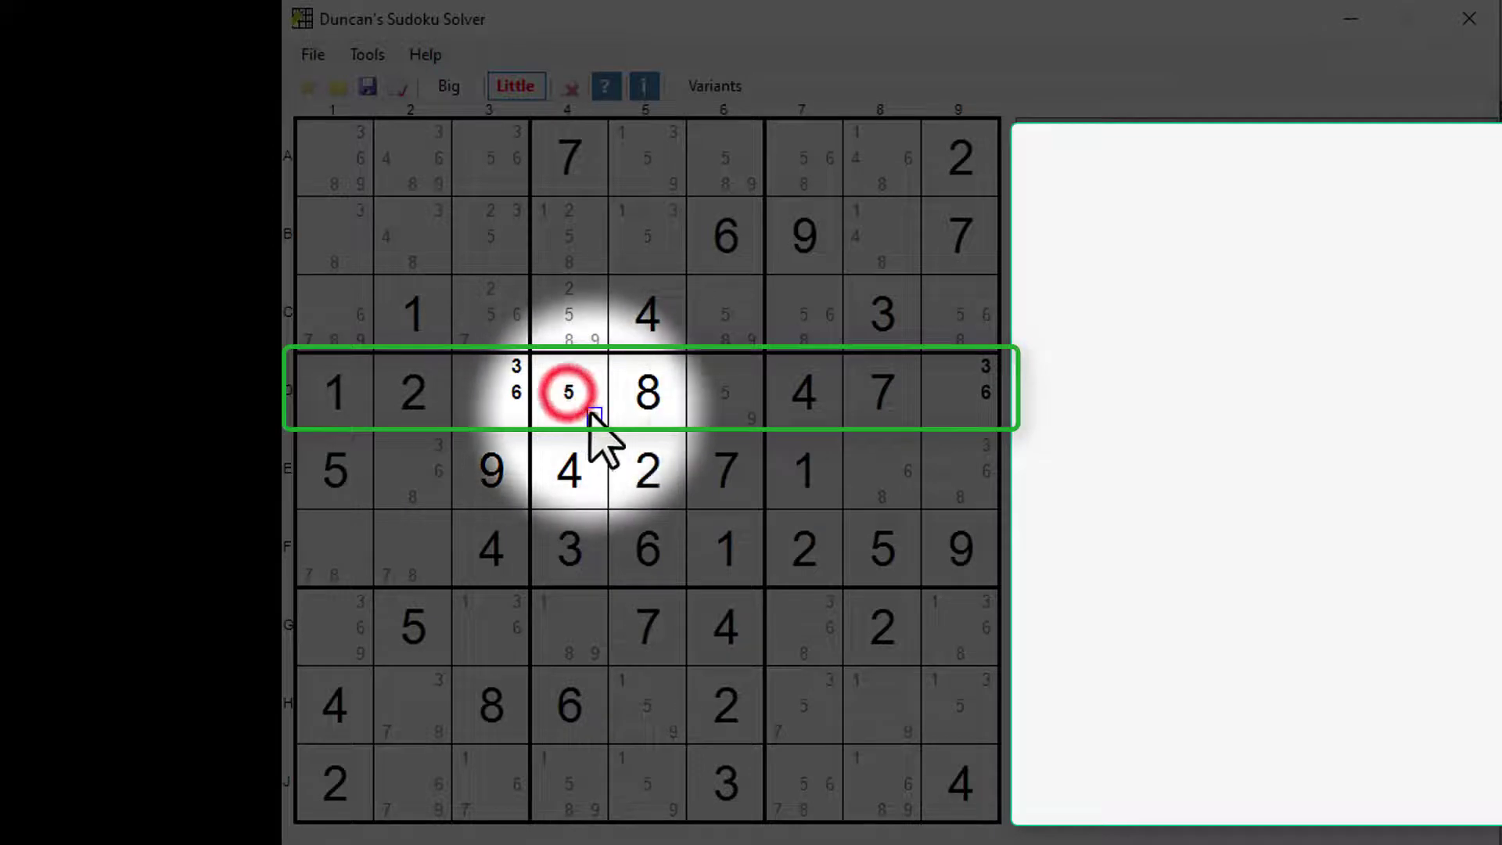
left_click(752, 417)
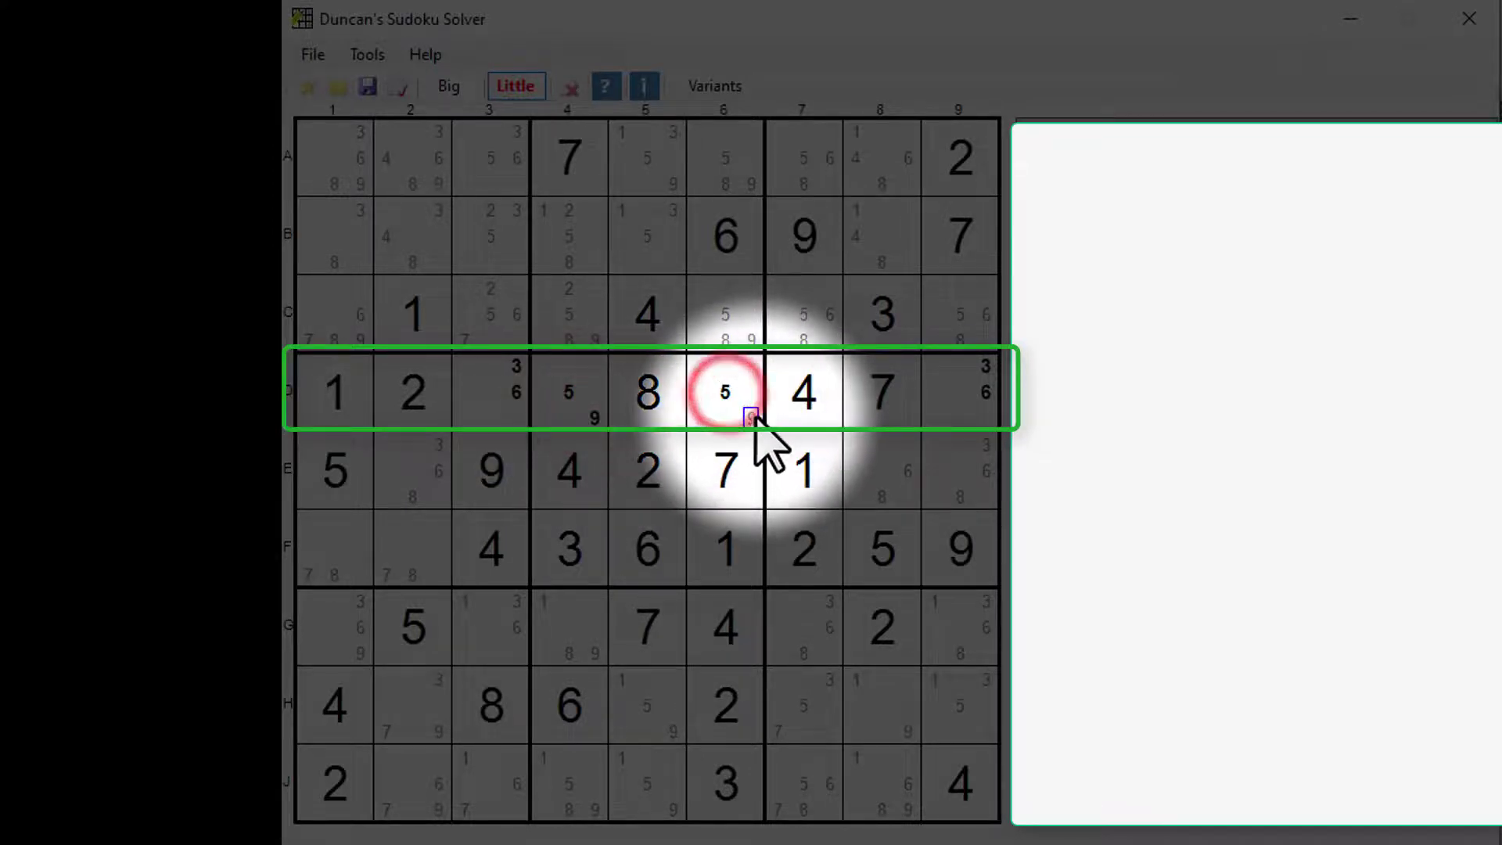
left_click(753, 417)
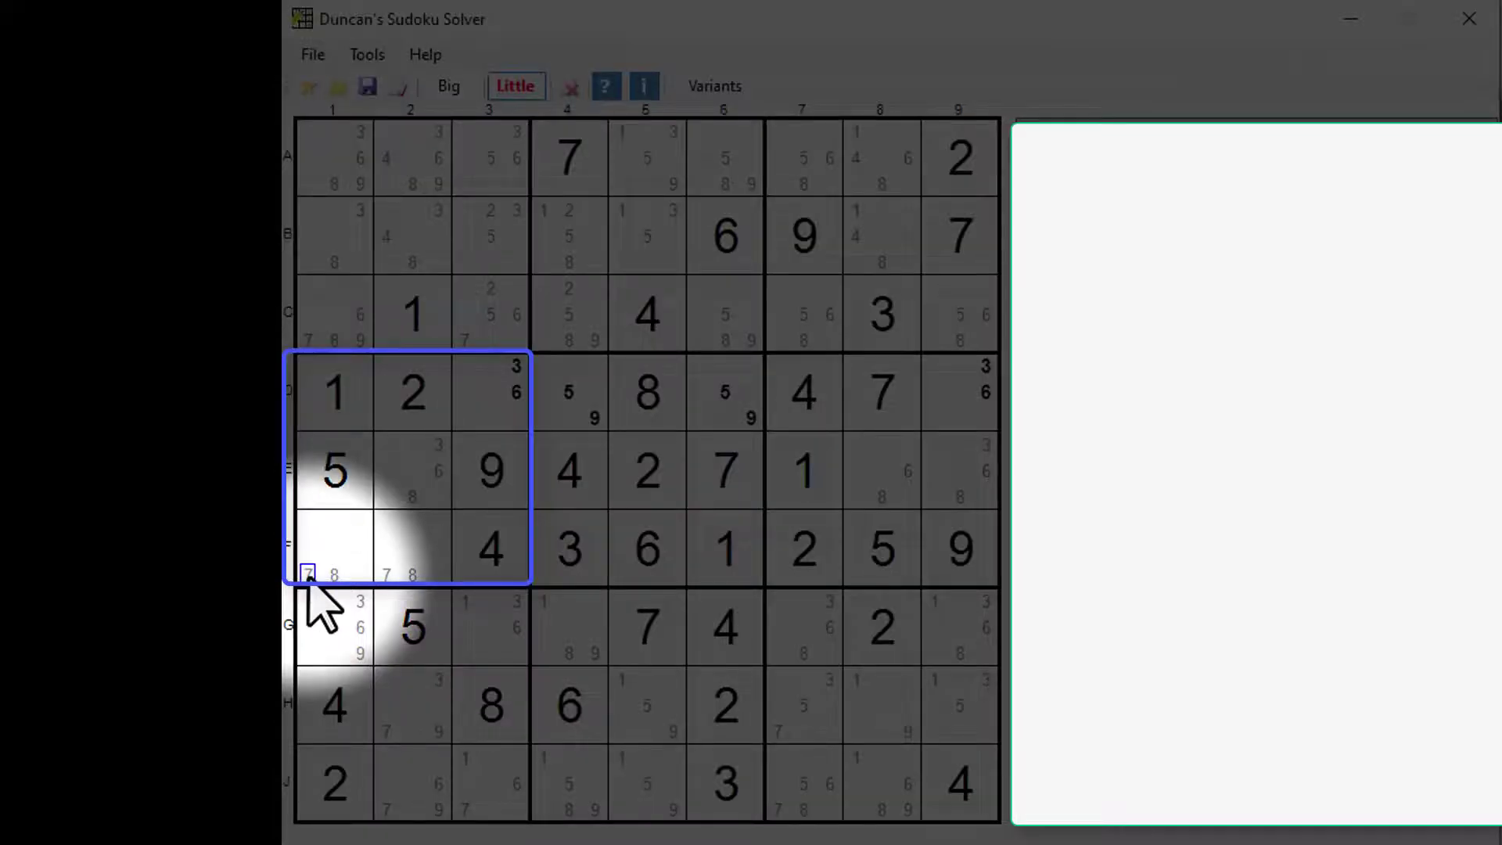
Step: Bold candidates 7 and 8 in cell F1, then in cell F2
left_click(305, 573)
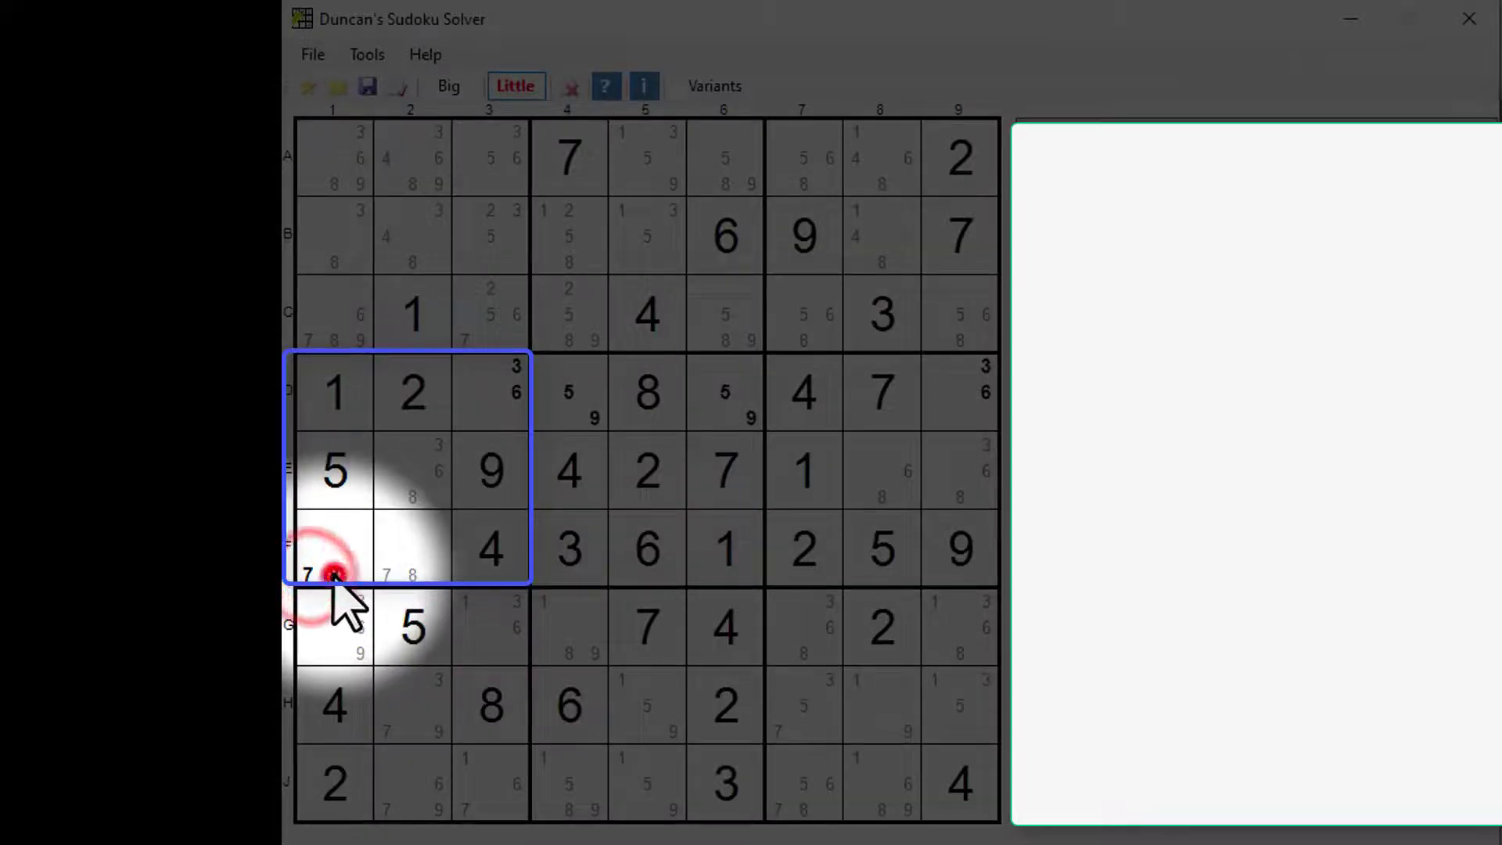
left_click(388, 573)
left_click(412, 574)
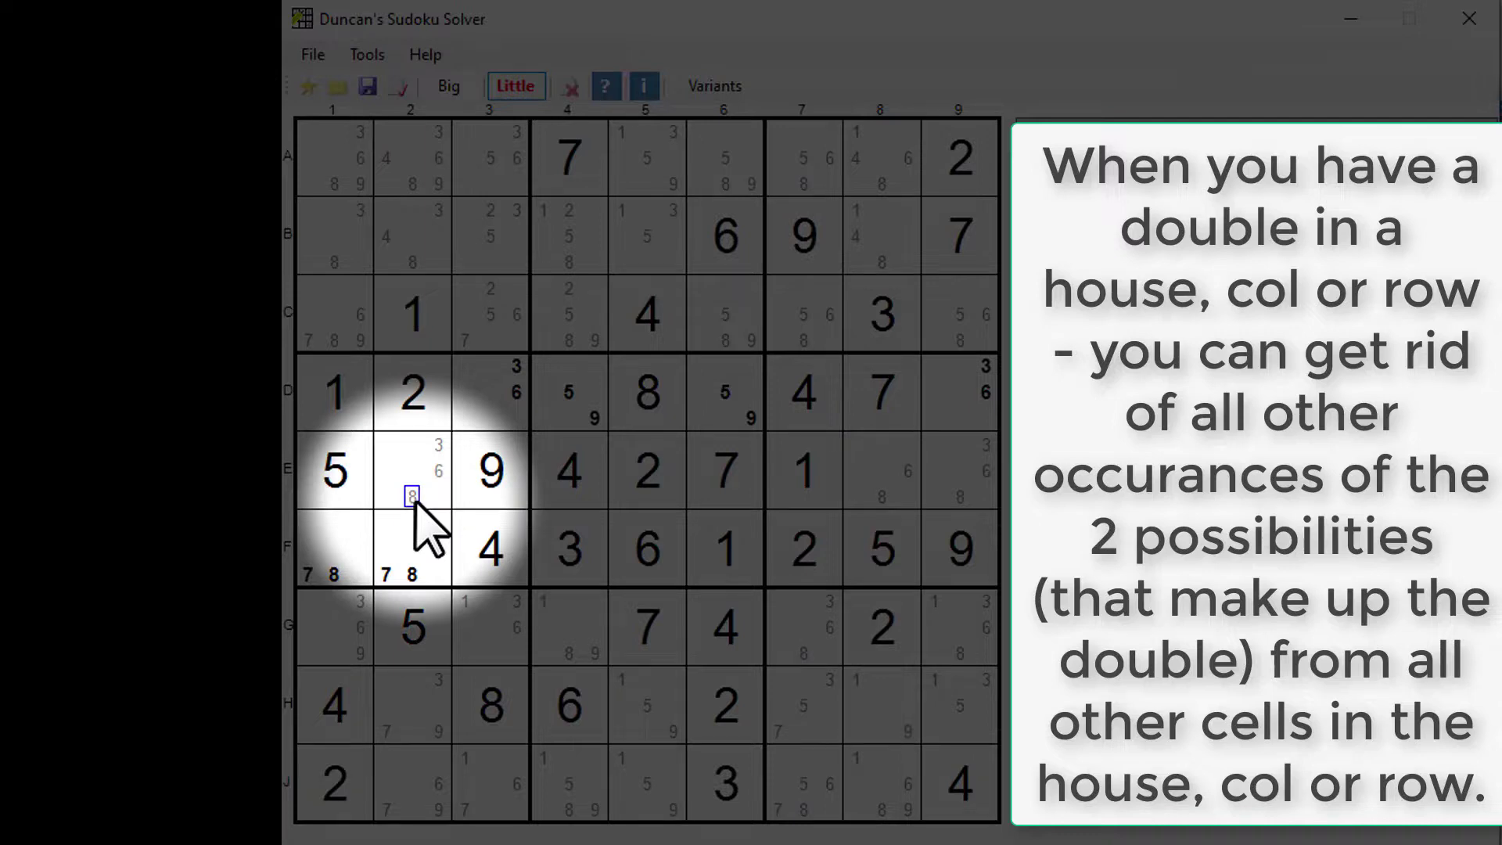
Step: Eliminate candidate 8 from cell E2, then bold E2's candidate 3
left_click(413, 500)
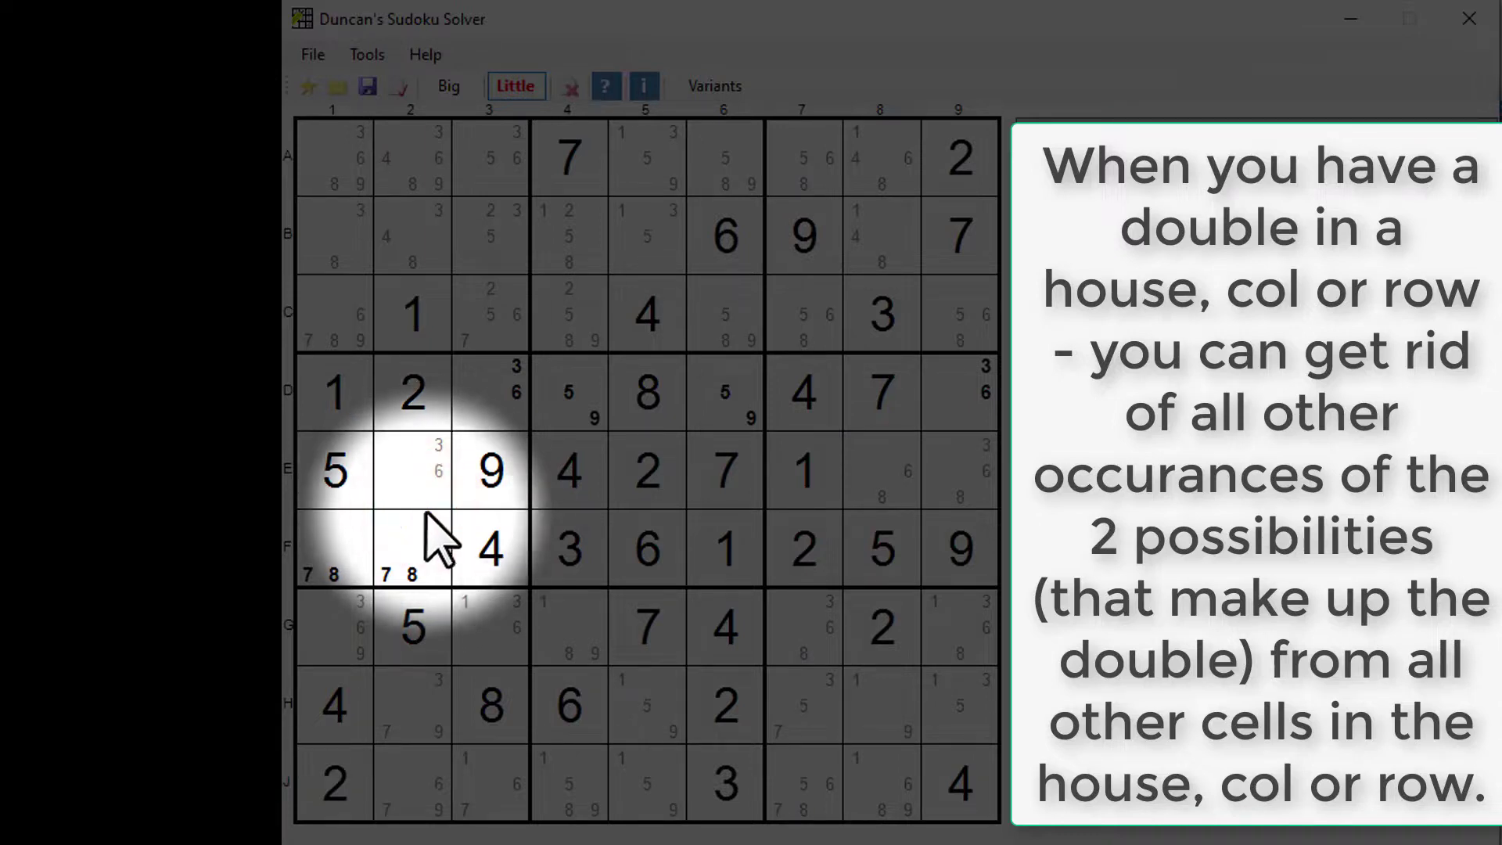
left_click(437, 444)
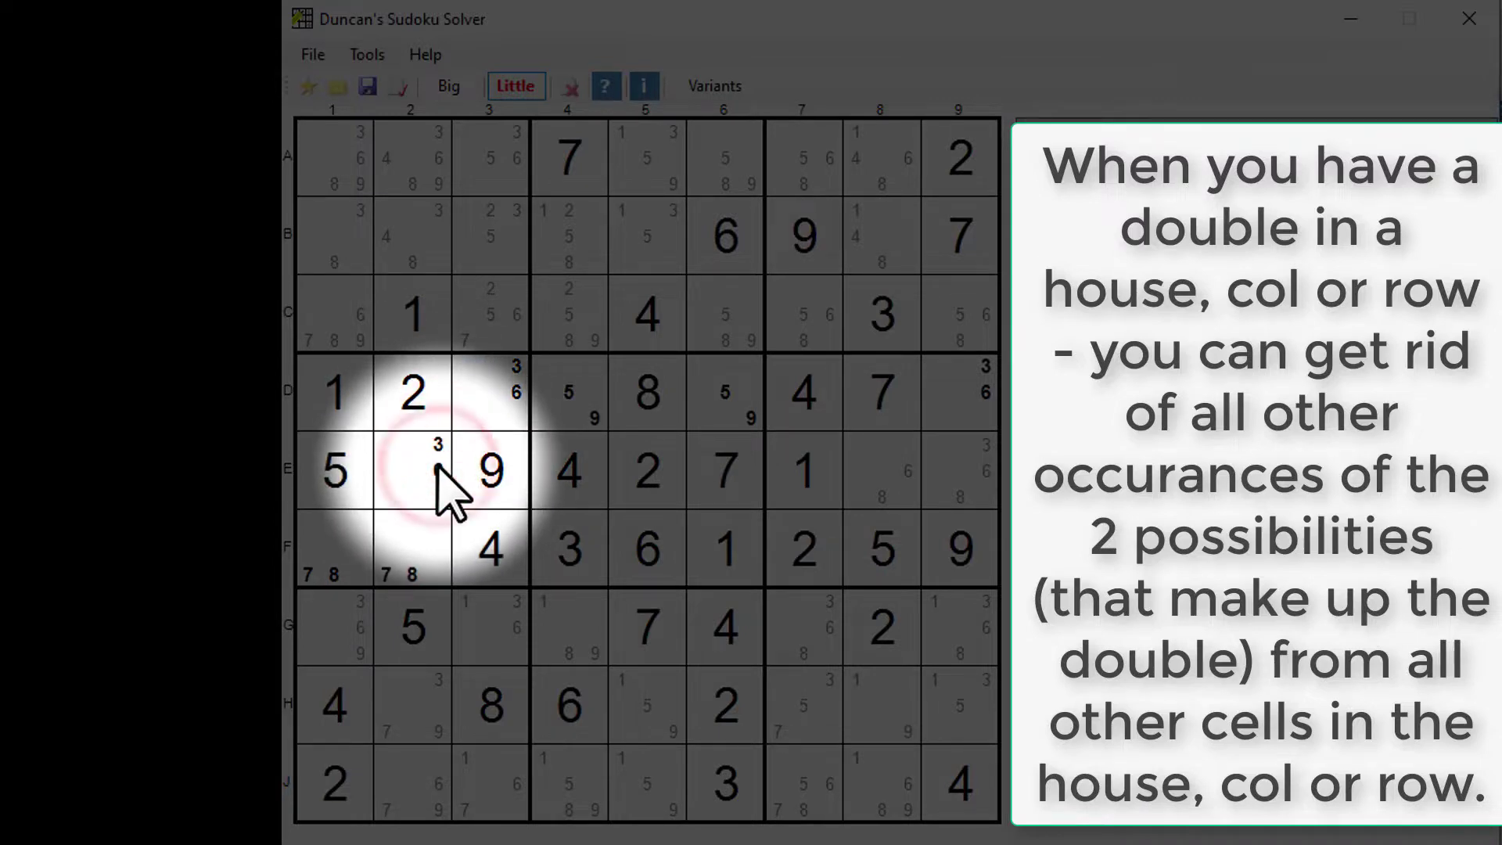